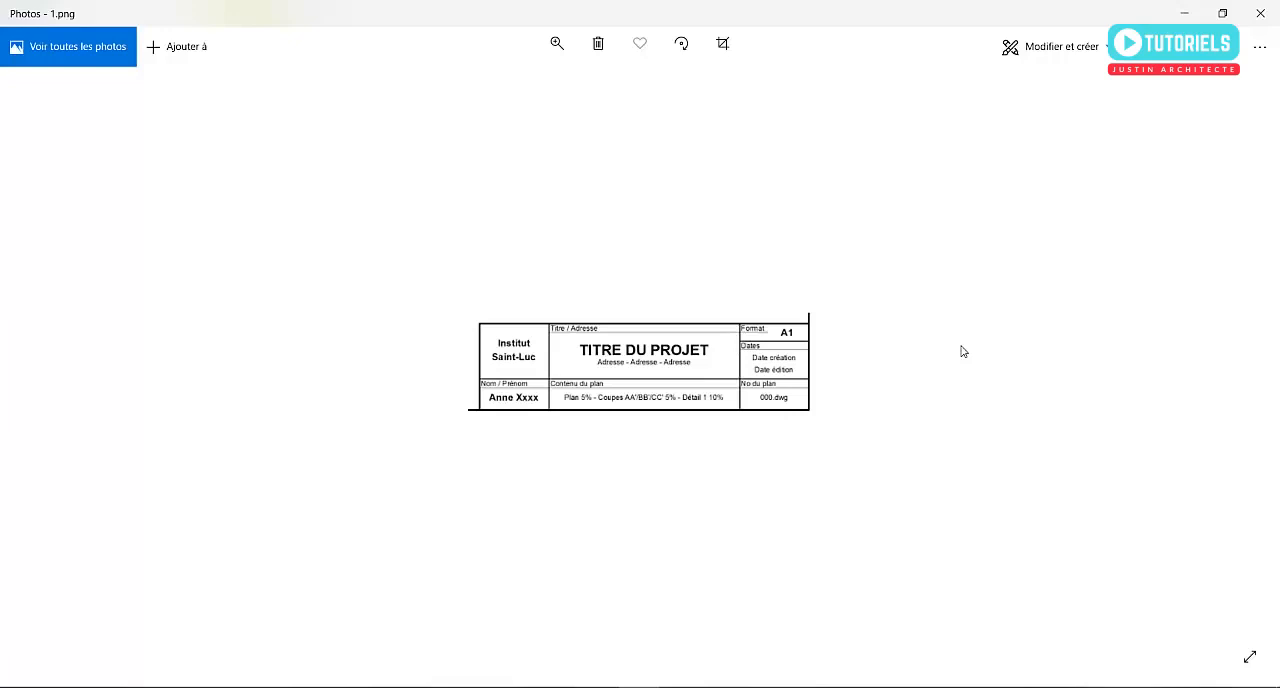
Browse the reference images showing a sample title block, standard paper formats and title block placement, through to cartouche_nadao.jpg
key("Right")
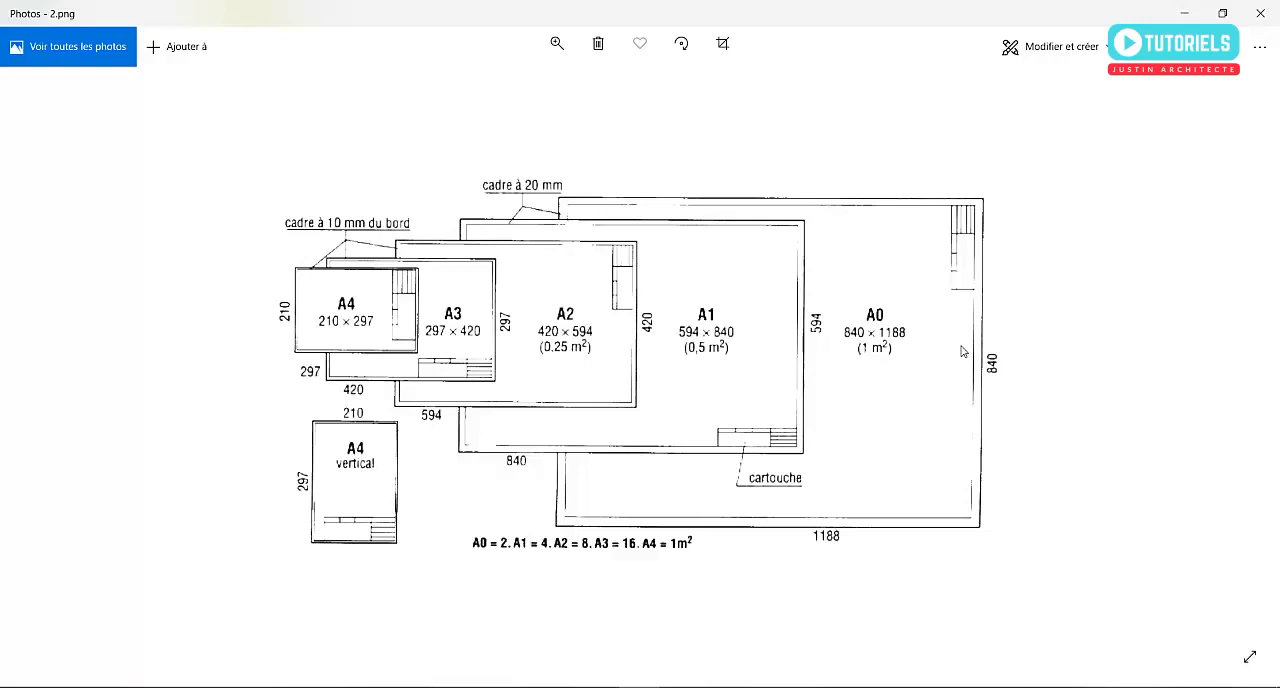
key("Right")
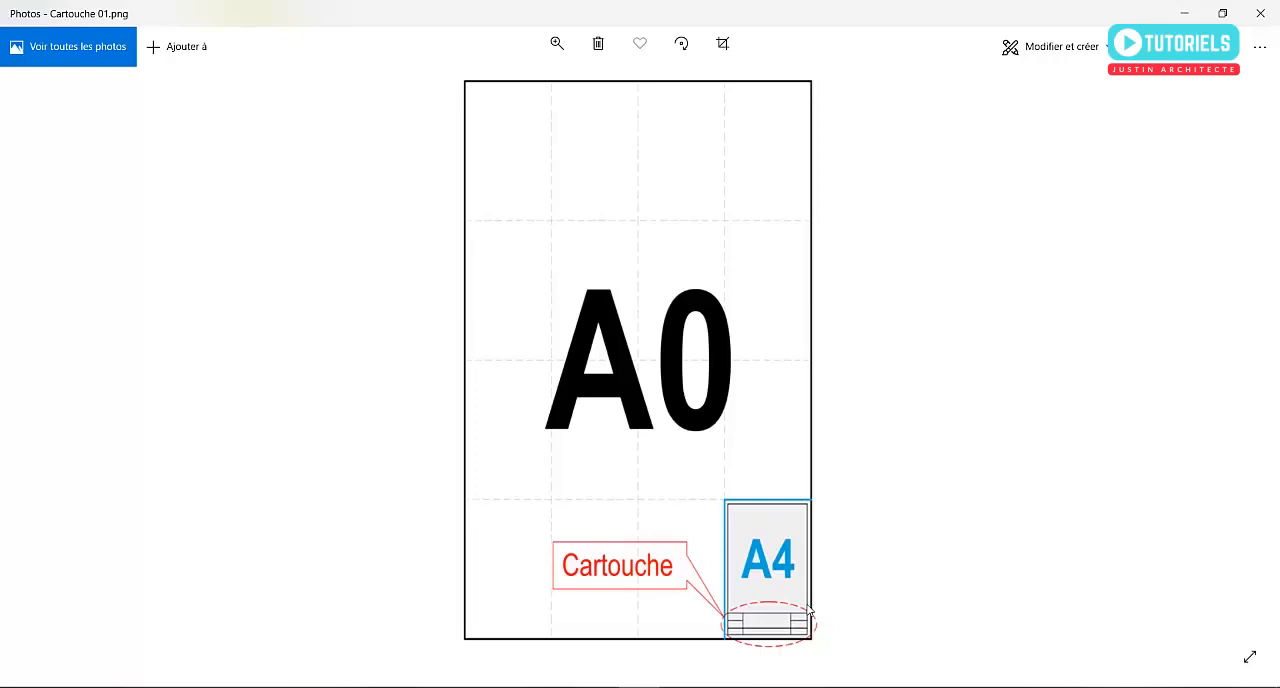
key("Right")
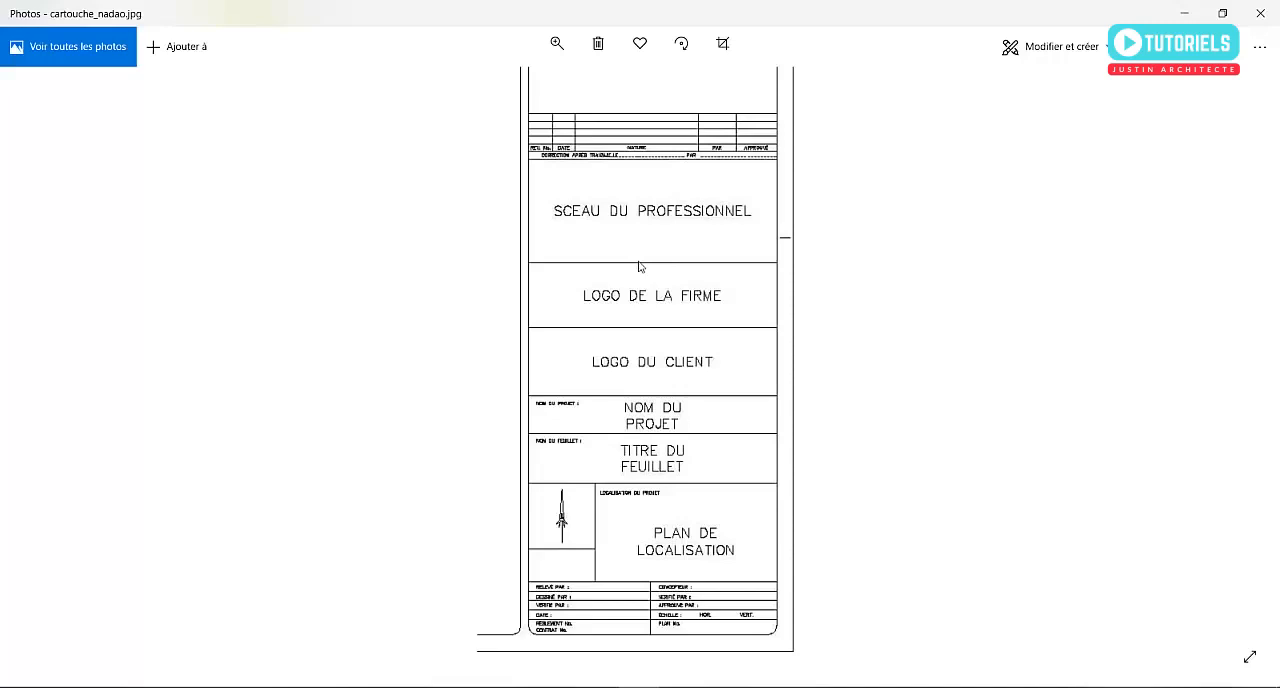
Switch to PROJET.dwg in AutoCAD and examine the title block's country and city heading and the framed project title
mouse_move(516, 684)
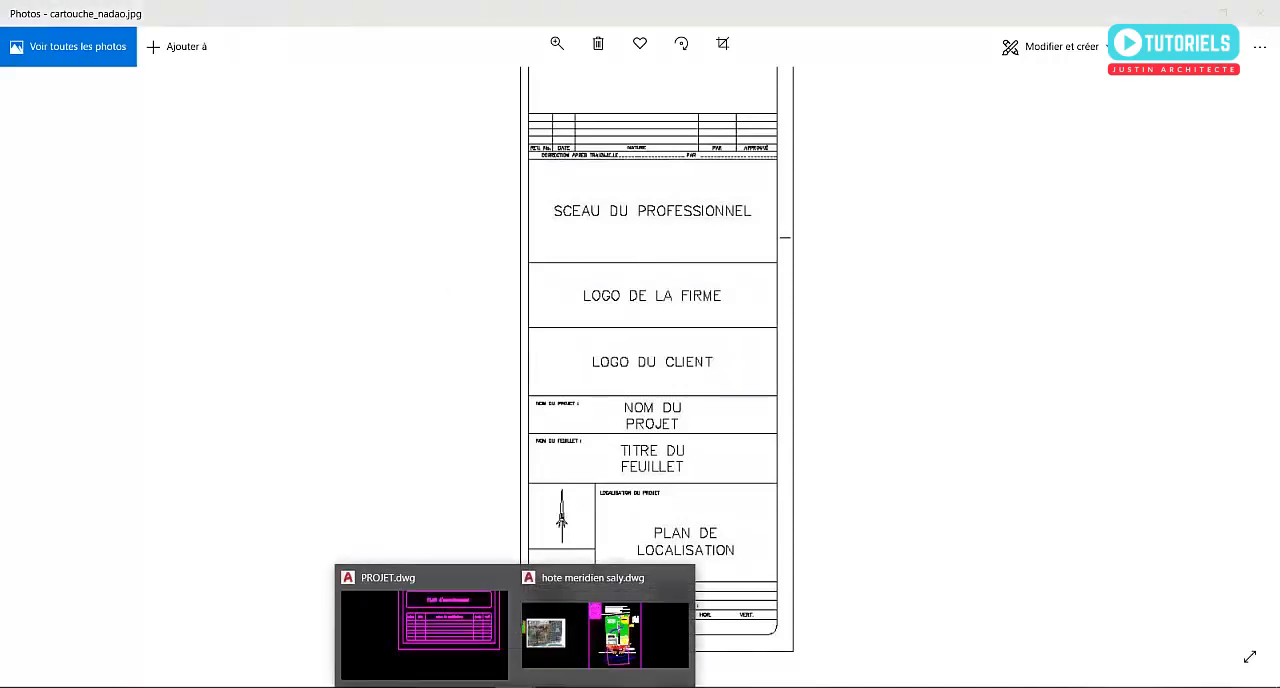
left_click(463, 636)
scroll(630, 445, "down", 4)
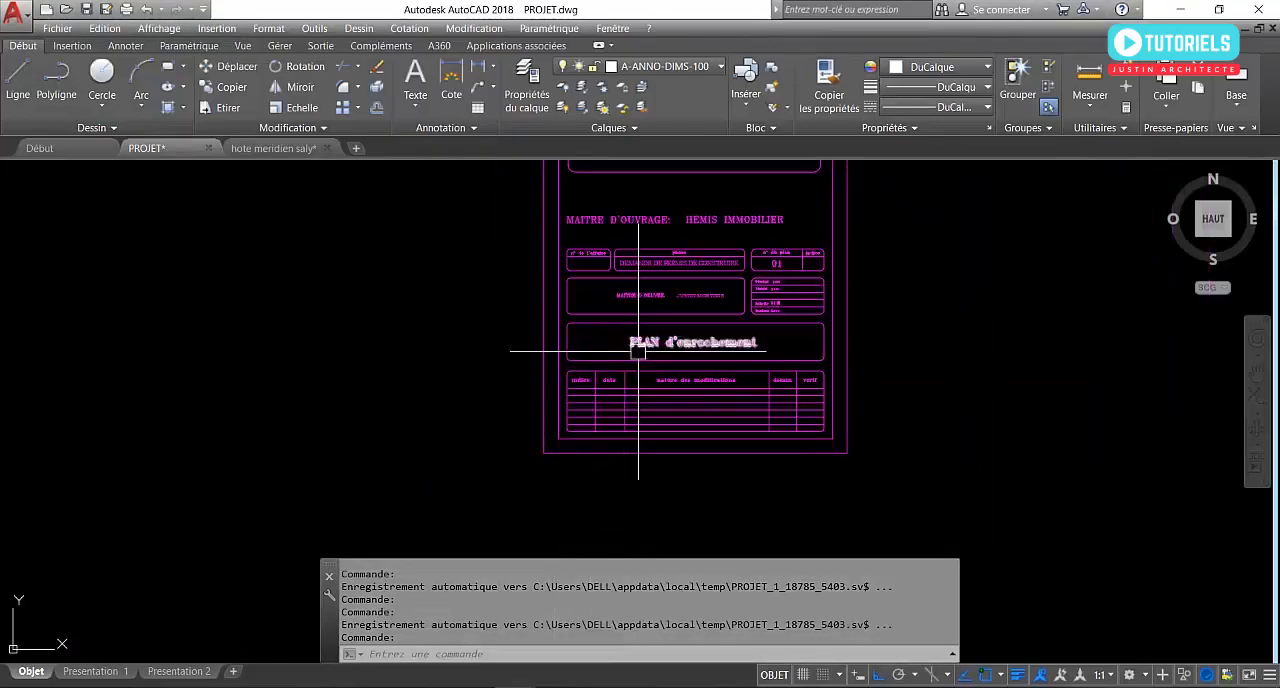
scroll(658, 470, "down", 4)
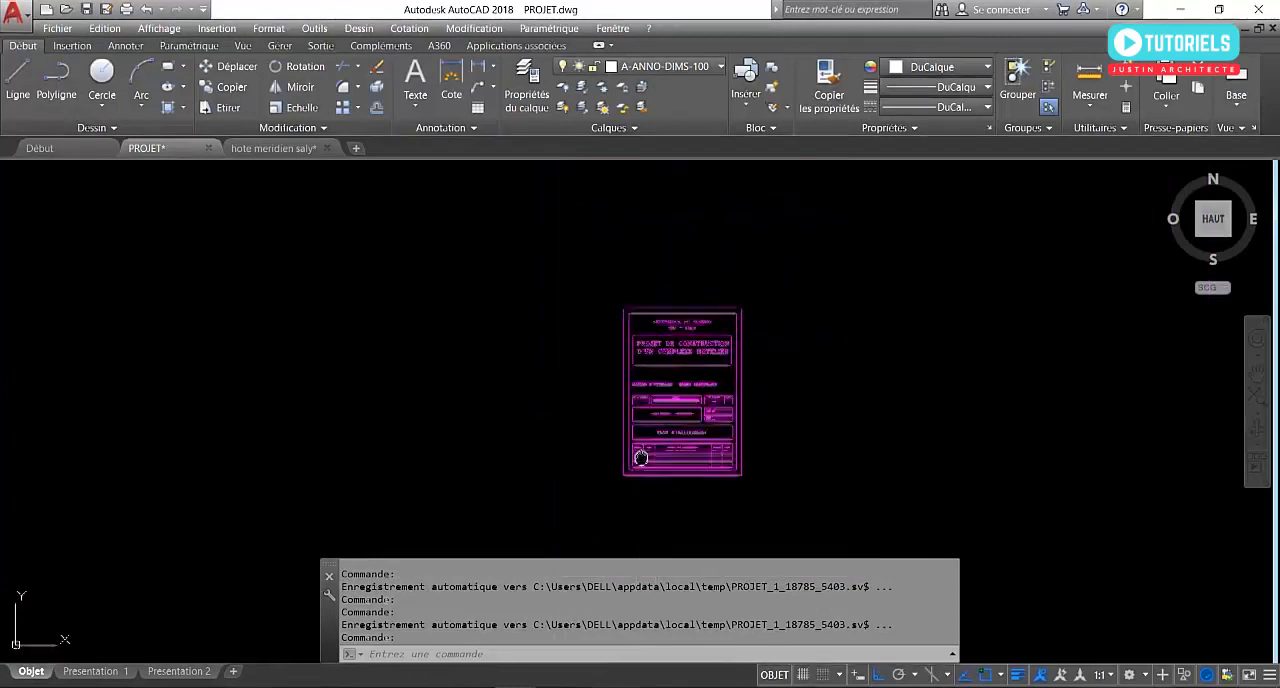
scroll(630, 335, "up", 4)
scroll(668, 312, "up", 4)
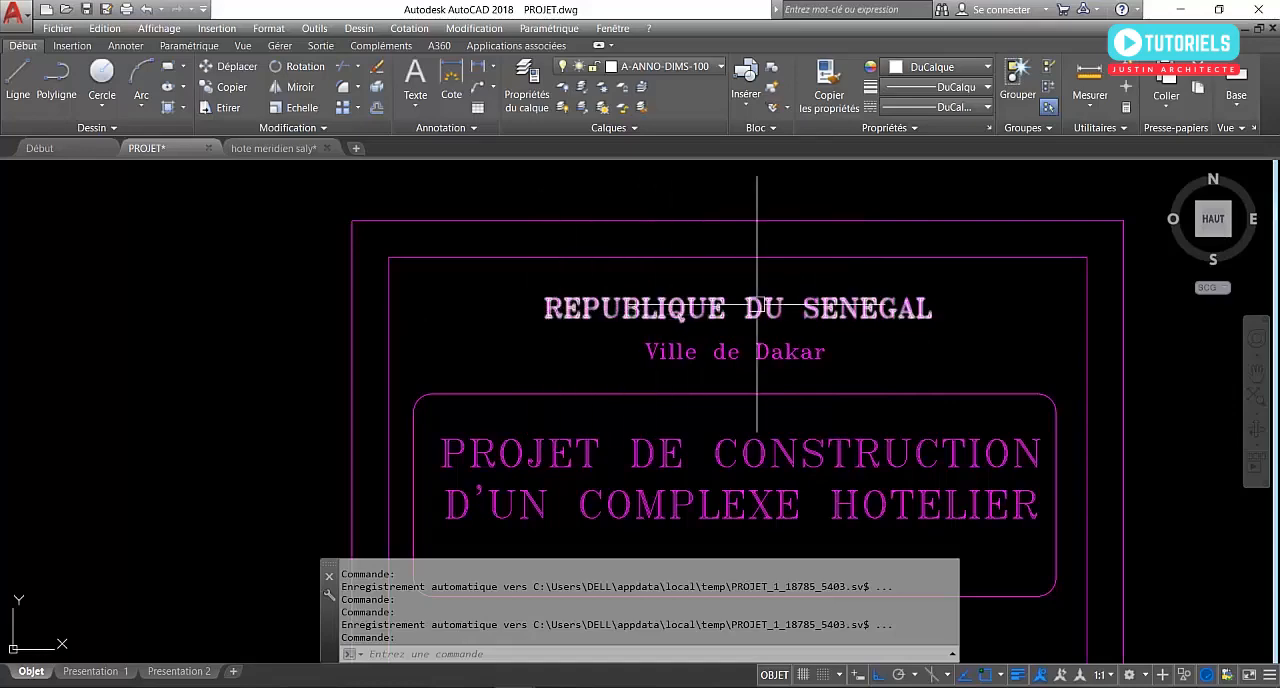
middle_click_drag(666, 351, 679, 293)
scroll(660, 274, "down", 3)
scroll(637, 363, "up", 3)
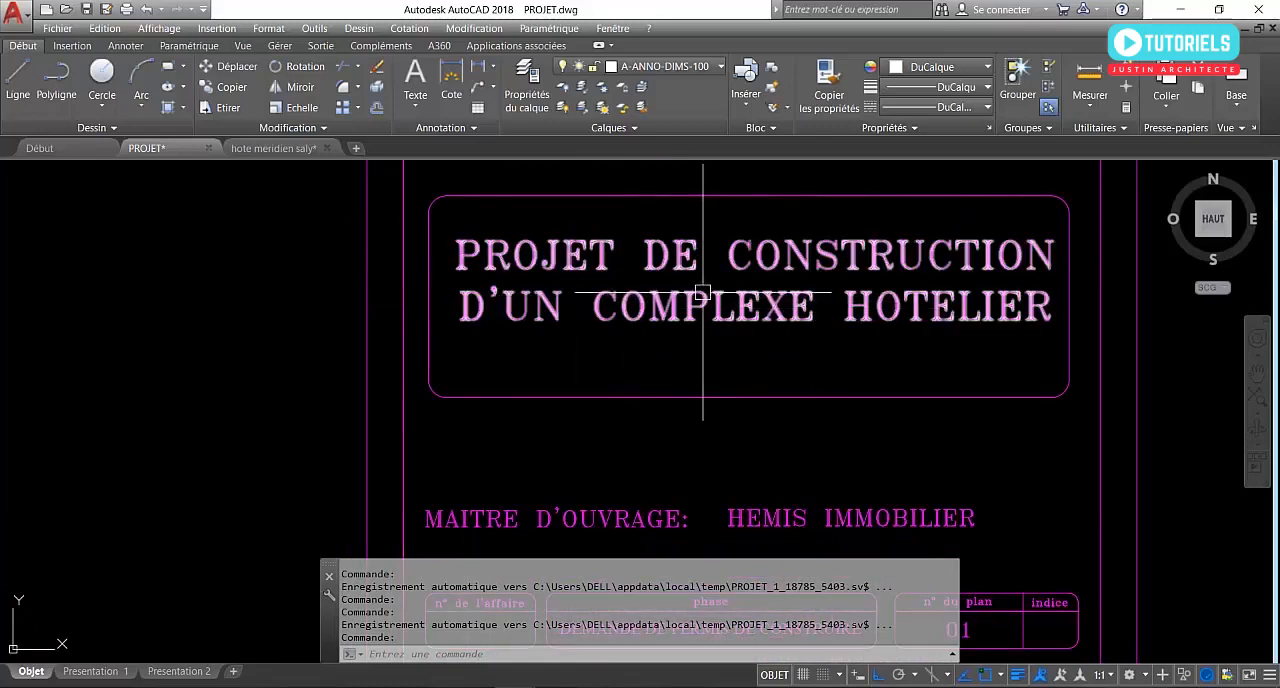
Examine the MAITRE D'OUVRAGE line below the project title in the title block
scroll(700, 292, "down", 2)
scroll(688, 484, "up", 2)
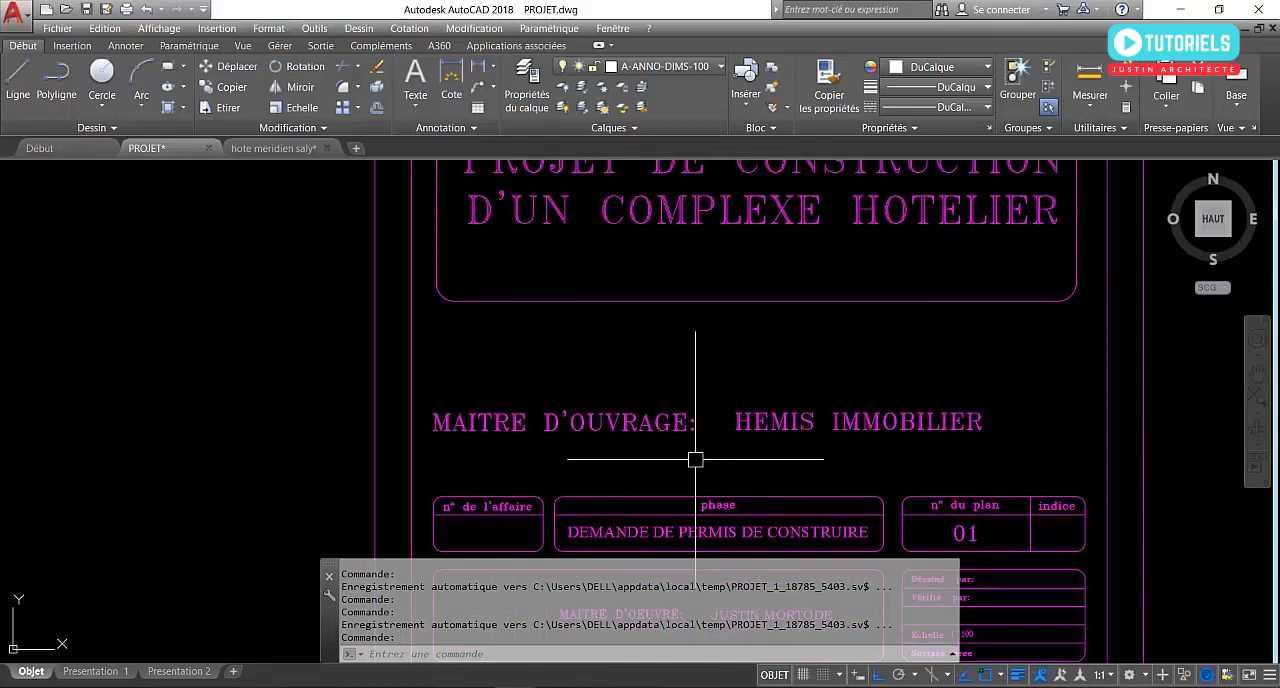
middle_click_drag(695, 451, 674, 340)
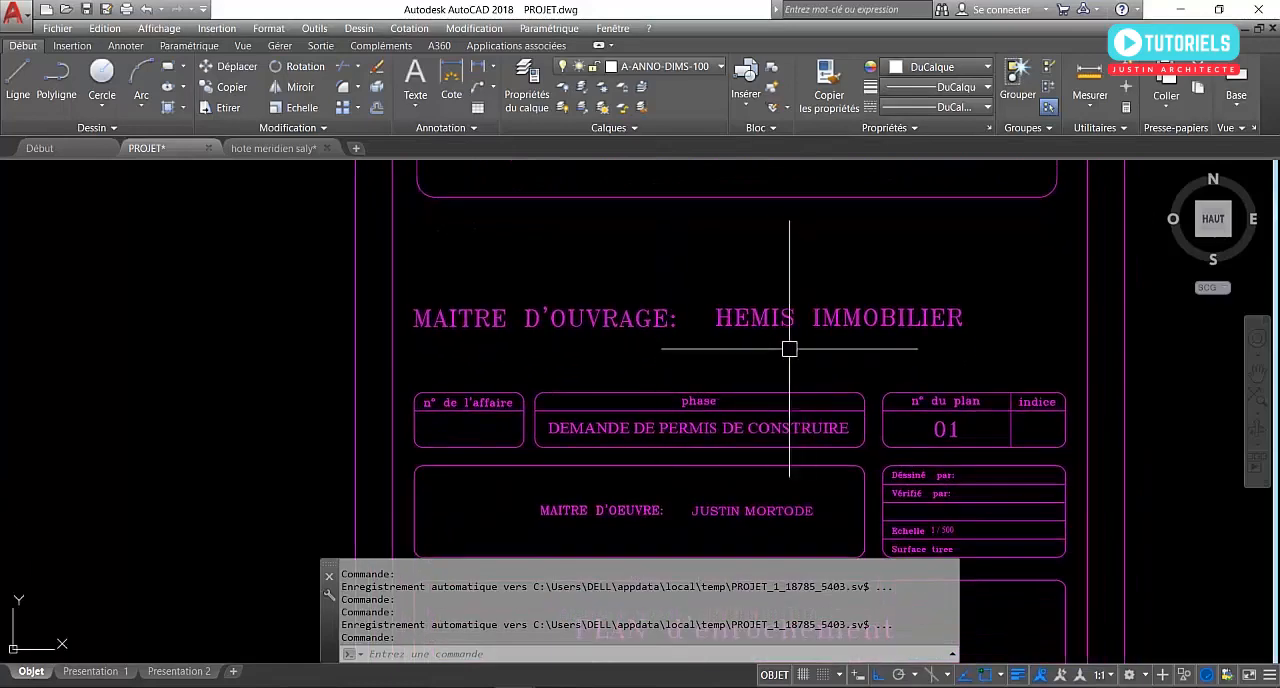
scroll(766, 366, "down", 3)
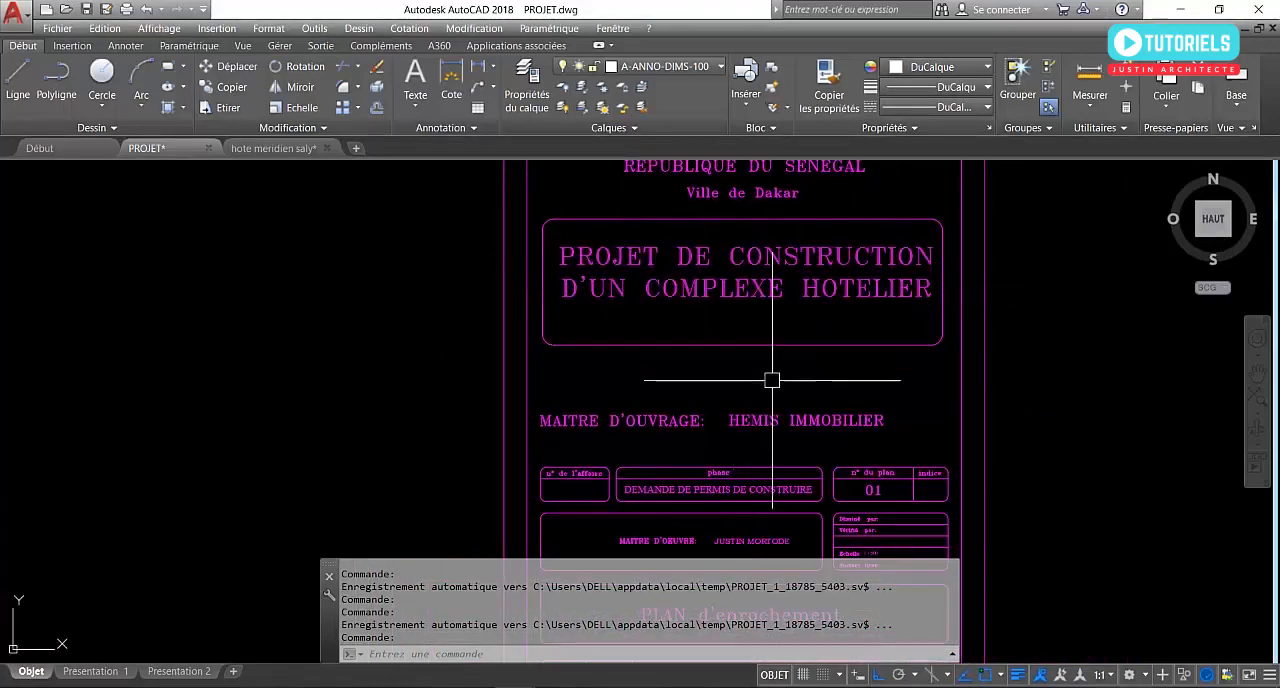
middle_click_drag(720, 517, 726, 418)
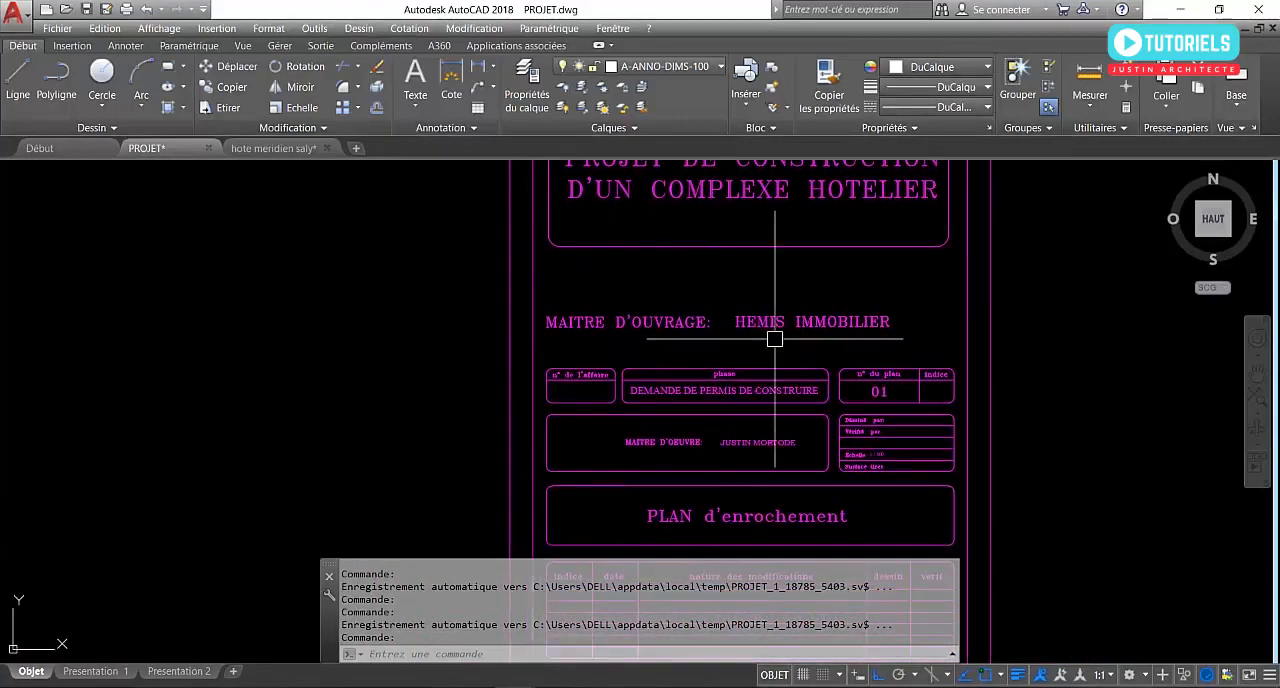
Inspect the title block's case number, phase, plan number and index boxes up close
scroll(564, 413, "up", 2)
scroll(564, 413, "up", 2)
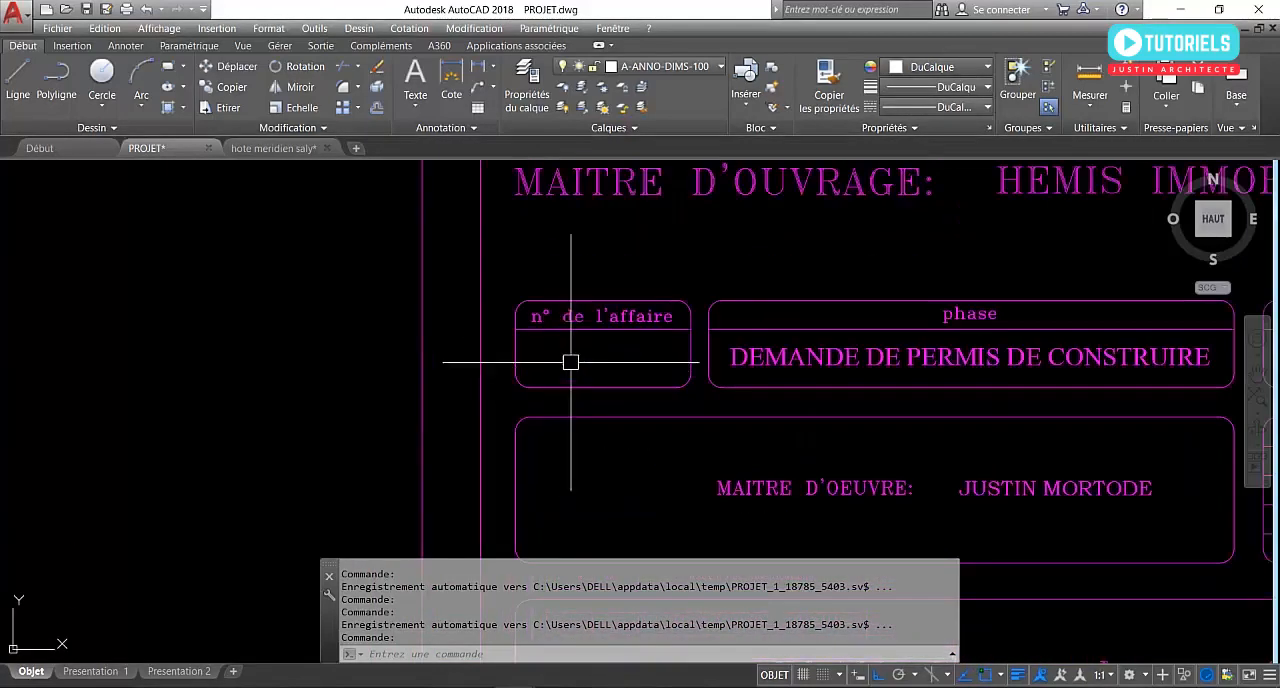
scroll(523, 349, "down", 2)
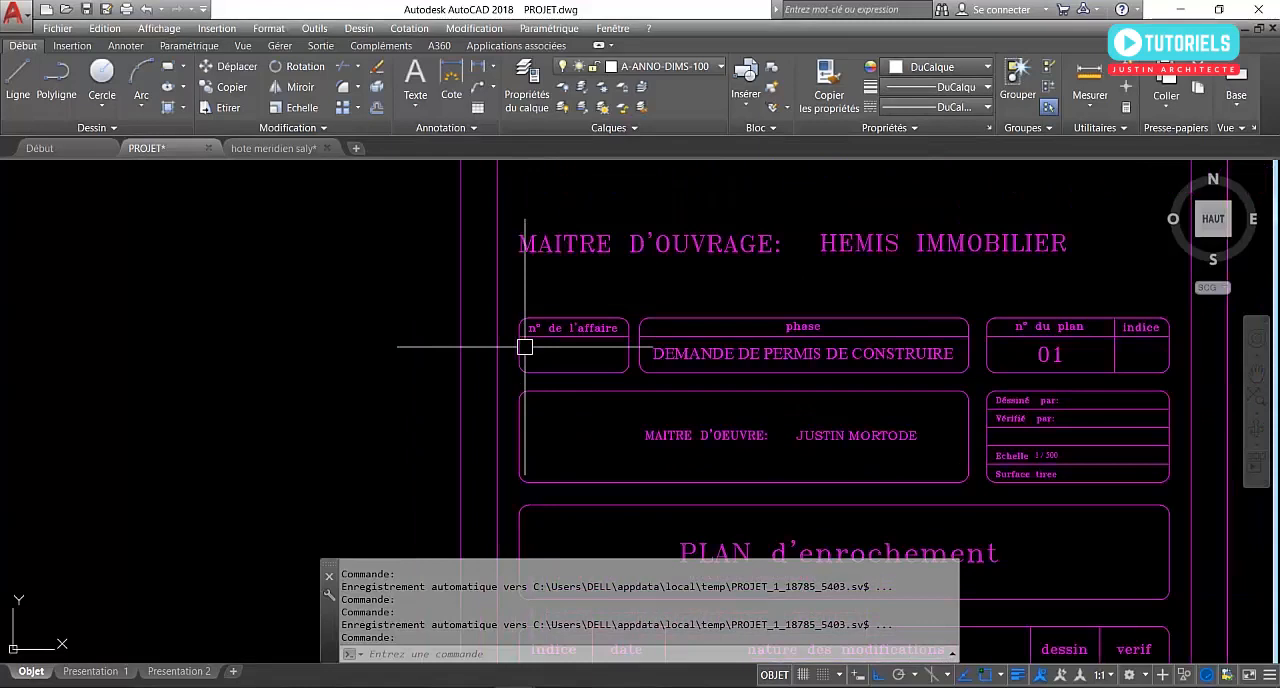
scroll(537, 369, "up", 2)
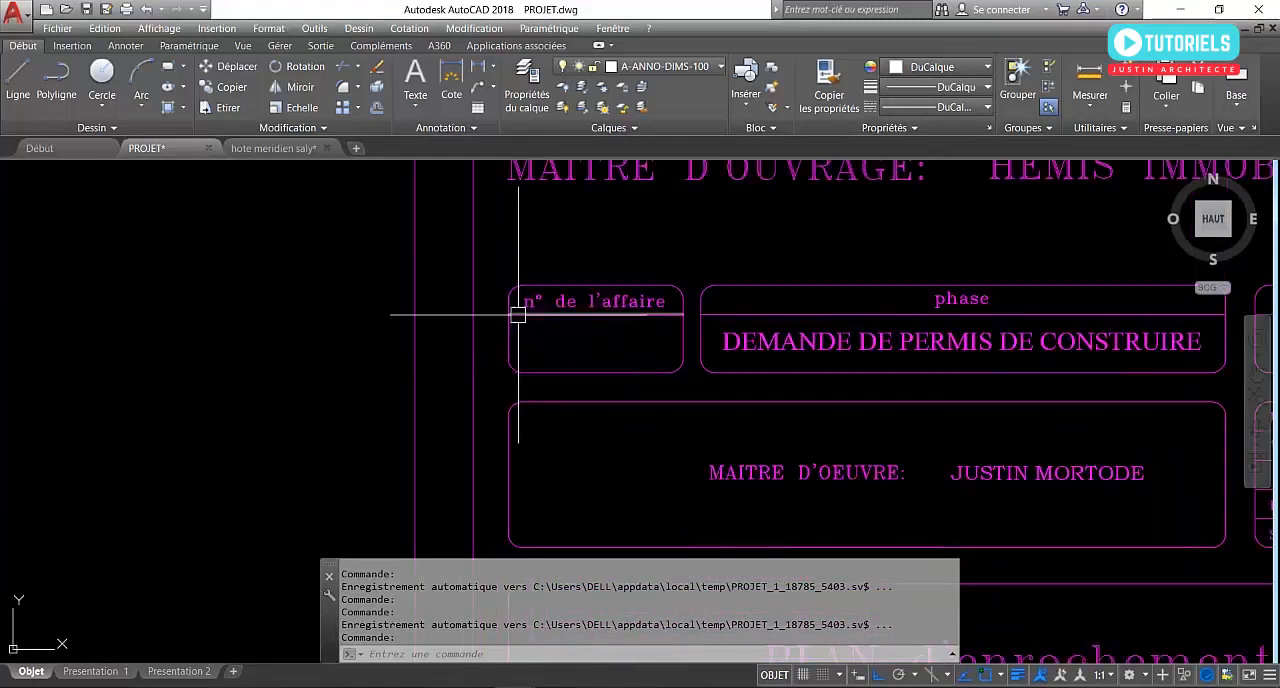
scroll(593, 303, "up", 2)
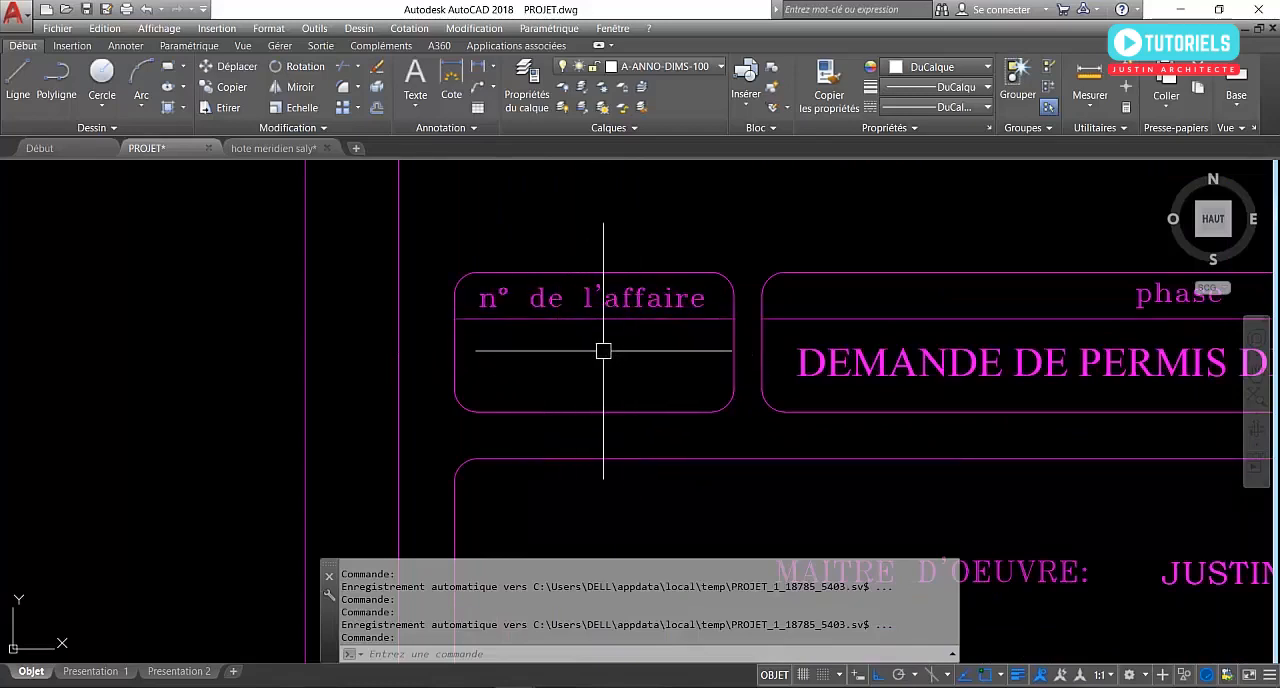
scroll(519, 370, "down", 2)
middle_click_drag(843, 412, 545, 380)
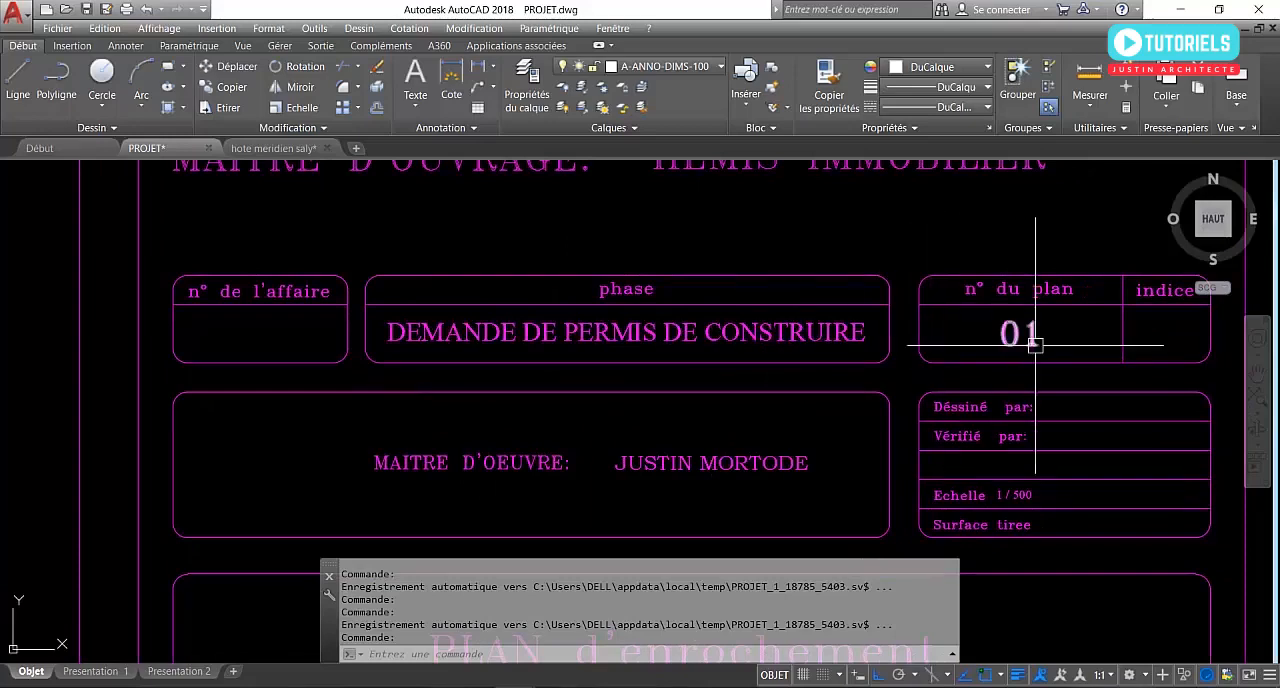
middle_click_drag(1034, 337, 777, 324)
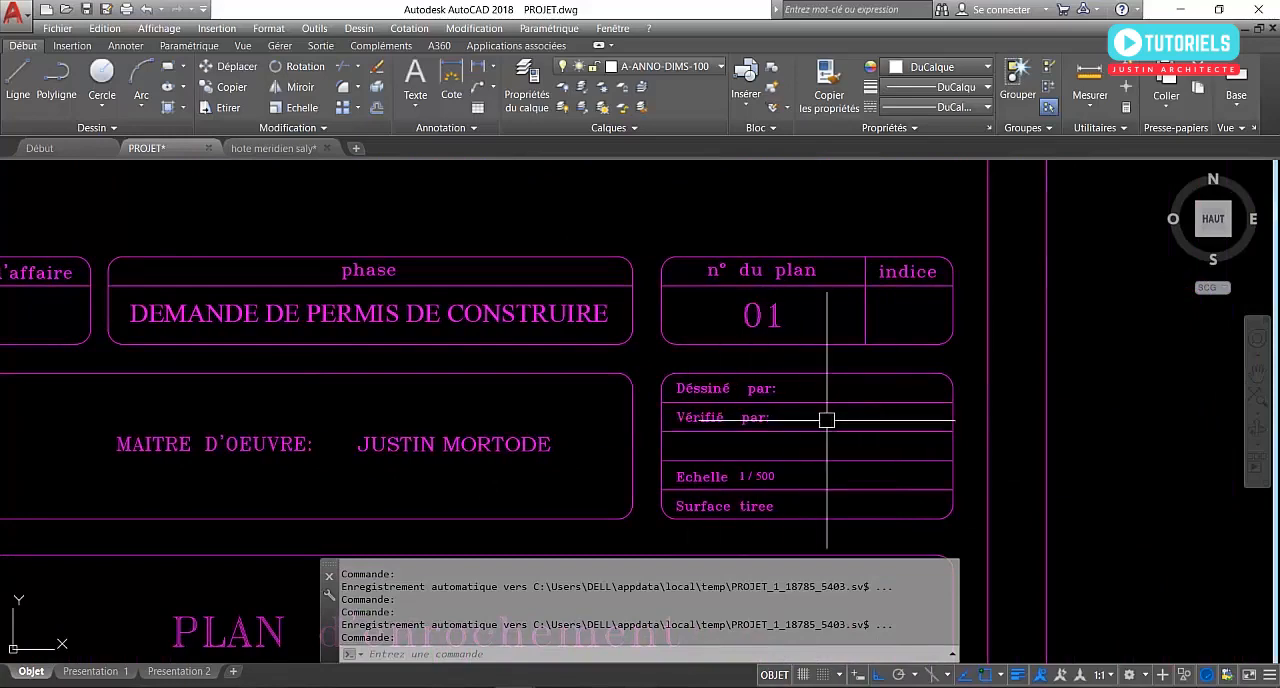
Inspect the MAITRE D'OEUVRE box beside the drafting, checking and scale fields
middle_click_drag(826, 474, 911, 397)
scroll(891, 408, "down", 2)
scroll(531, 377, "up", 2)
scroll(531, 377, "up", 2)
middle_click_drag(471, 380, 514, 383)
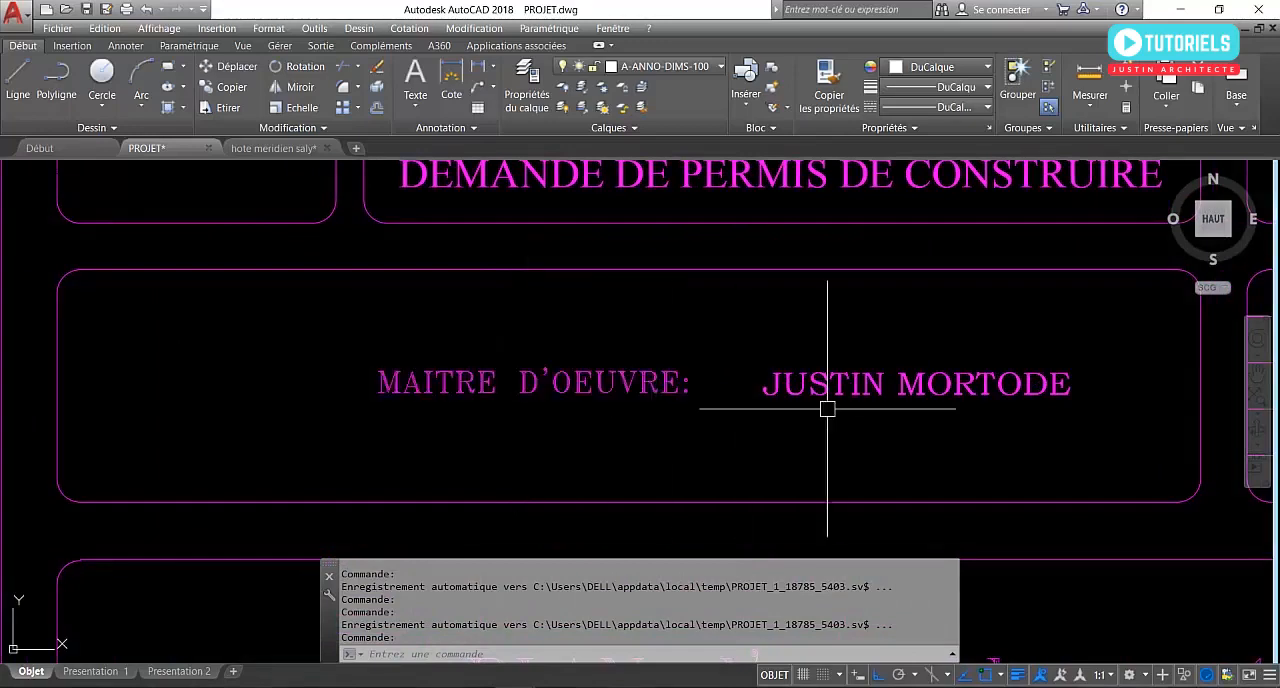
middle_click_drag(869, 423, 807, 392)
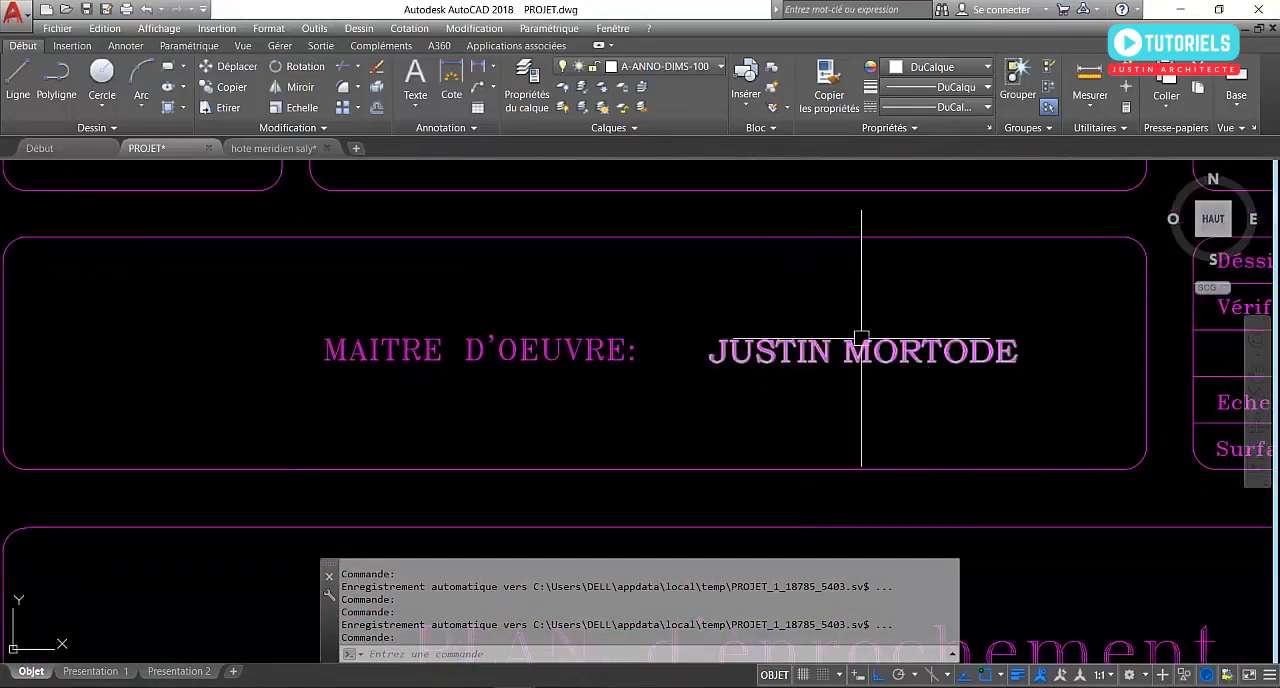
scroll(690, 420, "down", 4)
middle_click_drag(668, 461, 590, 415)
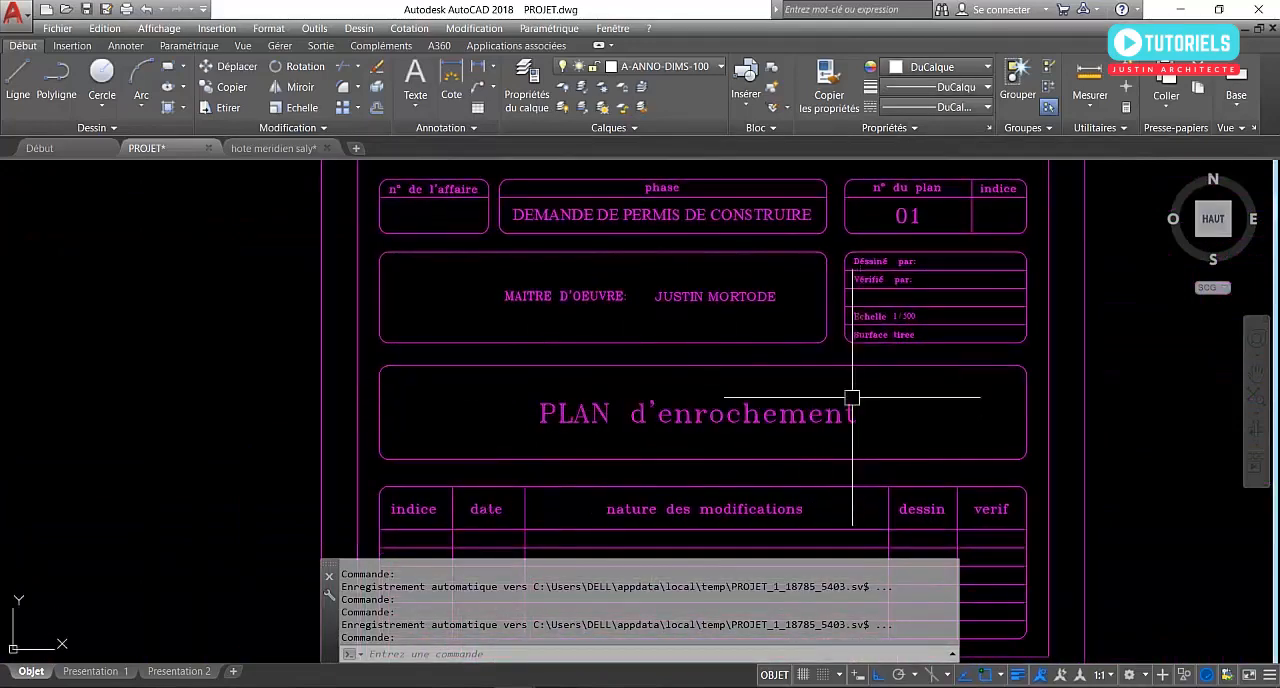
Examine the plan title box reading PLAN d'enrochement and its place within the title block
scroll(860, 393, "down", 3)
middle_click_drag(803, 341, 777, 495)
mouse_move(705, 331)
middle_mouse_down()
mouse_move(703, 482)
mouse_move(703, 313)
middle_mouse_up()
scroll(640, 320, "down", 3)
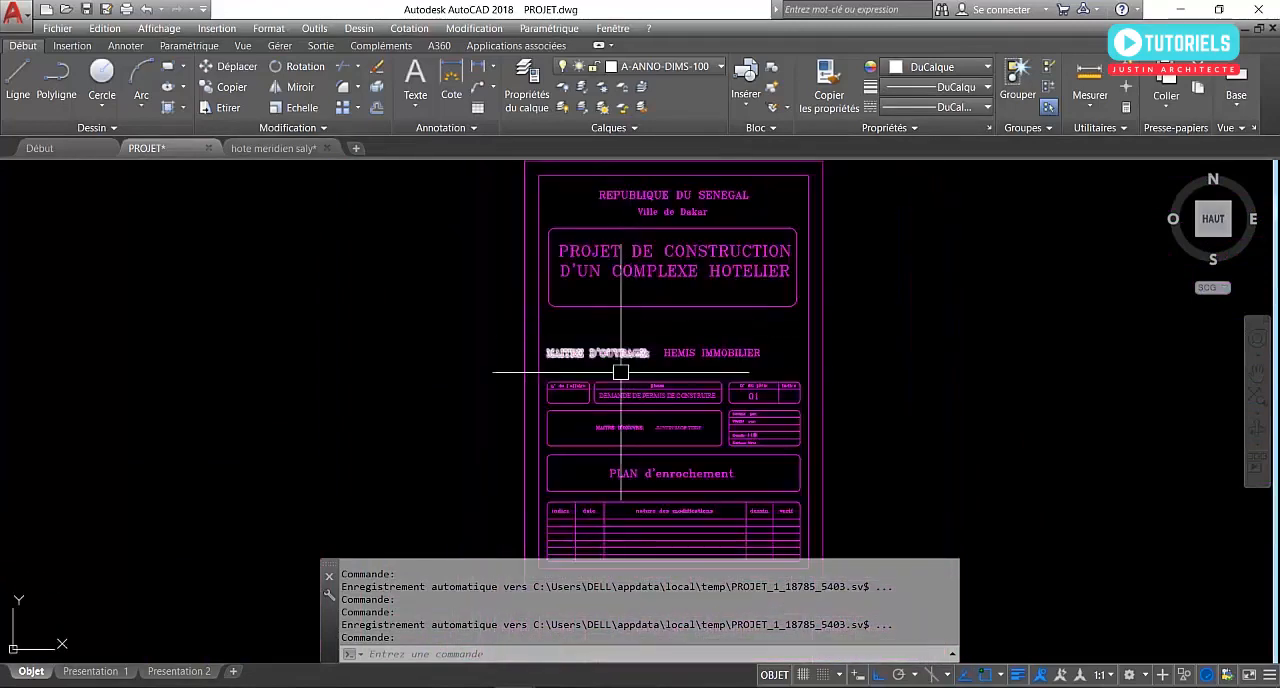
scroll(630, 470, "up", 2)
middle_click_drag(594, 466, 472, 372)
scroll(472, 375, "up", 2)
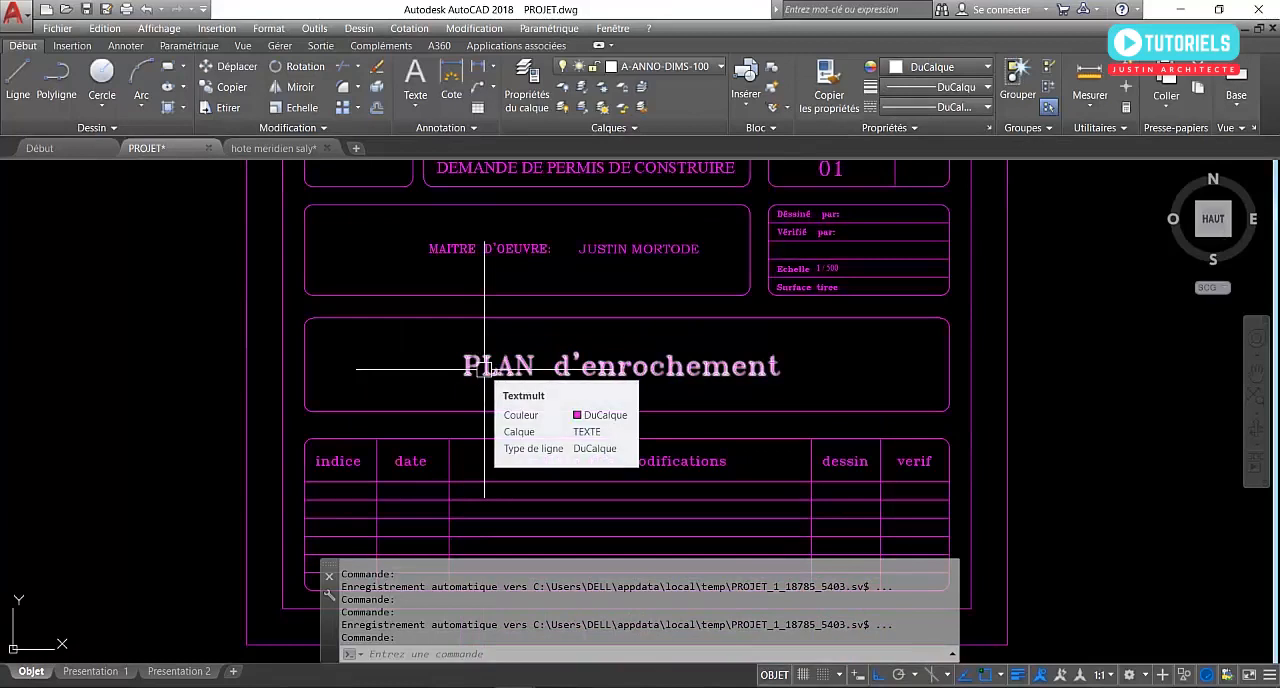
mouse_move(658, 399)
middle_mouse_down()
mouse_move(658, 373)
mouse_move(649, 396)
mouse_move(636, 393)
middle_mouse_up()
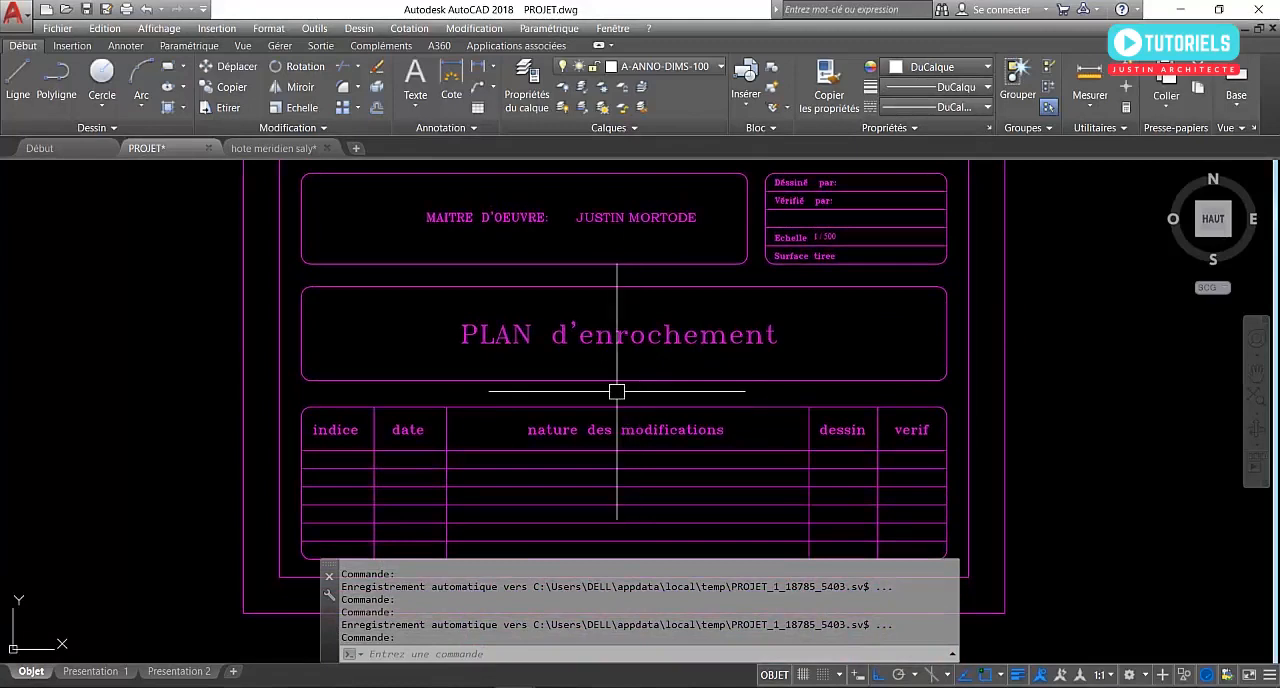
middle_click_drag(564, 444, 561, 442)
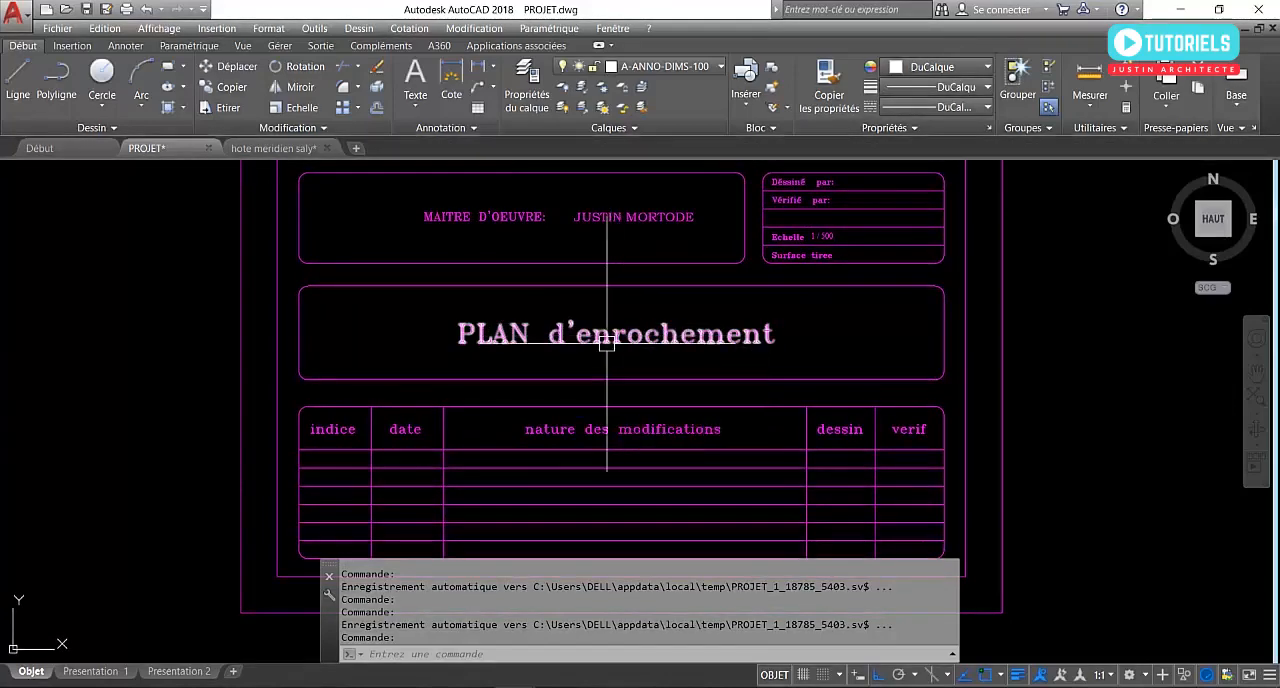
middle_click_drag(522, 408, 544, 341)
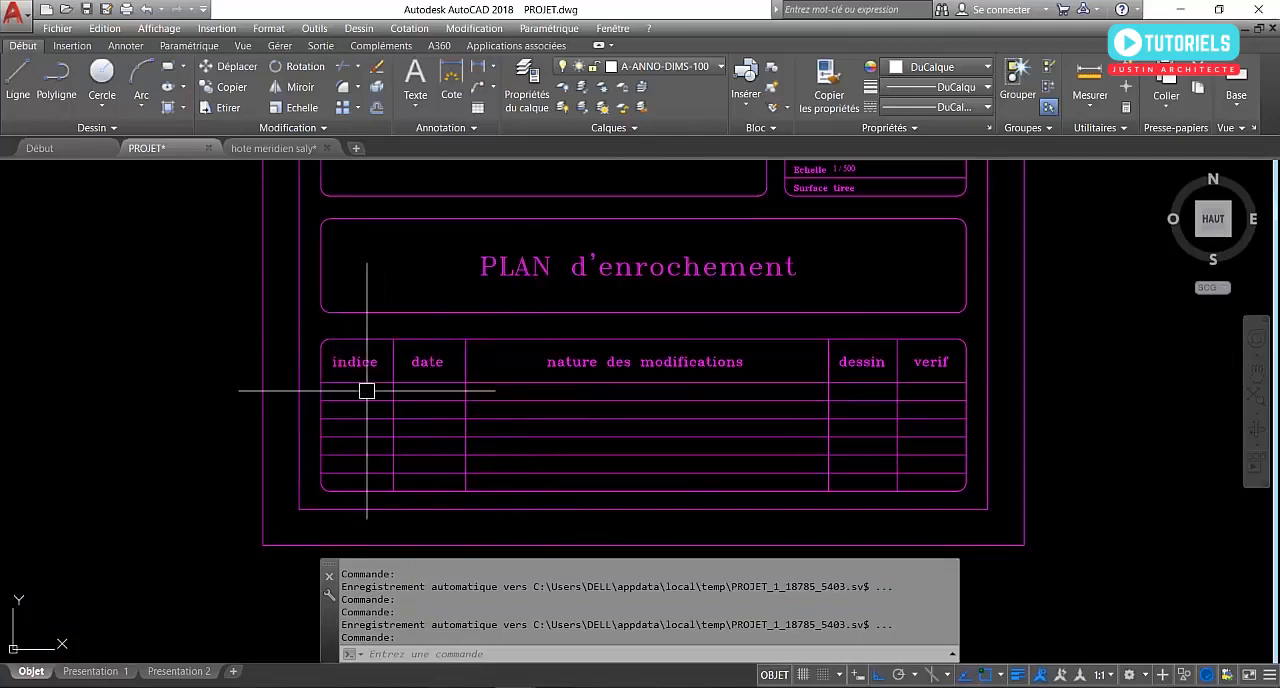
Inspect the modifications table's columns: indice, date, nature des modifications, dessin and verif
scroll(366, 391, "up", 4)
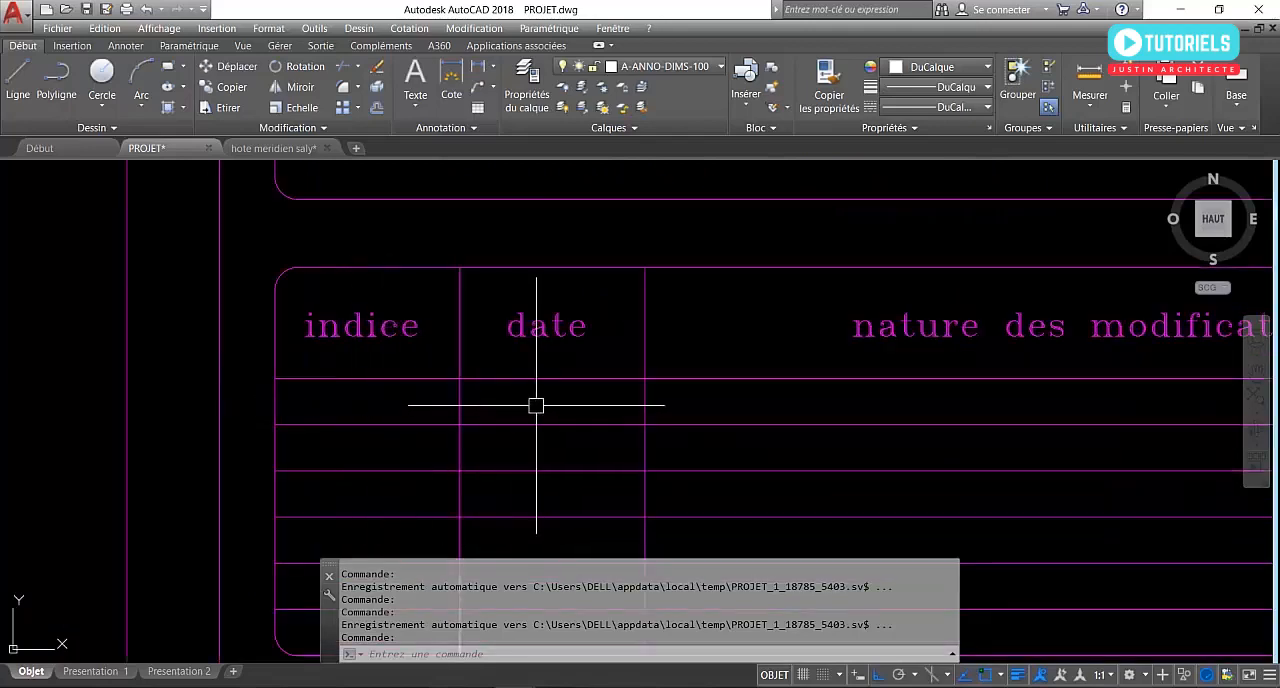
scroll(536, 405, "down", 4)
middle_click_drag(760, 428, 651, 428)
scroll(663, 391, "up", 2)
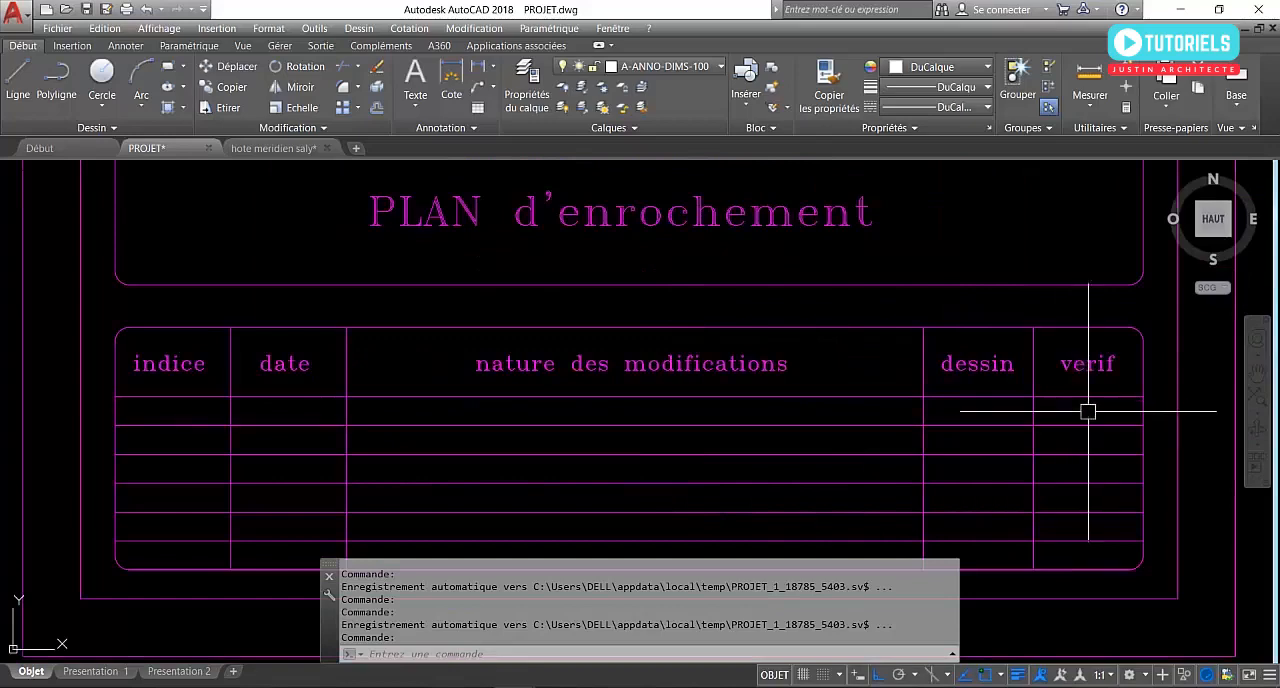
scroll(1074, 414, "down", 4)
mouse_move(931, 400)
middle_mouse_down()
mouse_move(851, 373)
mouse_move(822, 430)
middle_mouse_up()
Review the layout of the complete title block, from the heading down to the modifications table
scroll(790, 415, "down", 4)
scroll(831, 400, "up", 2)
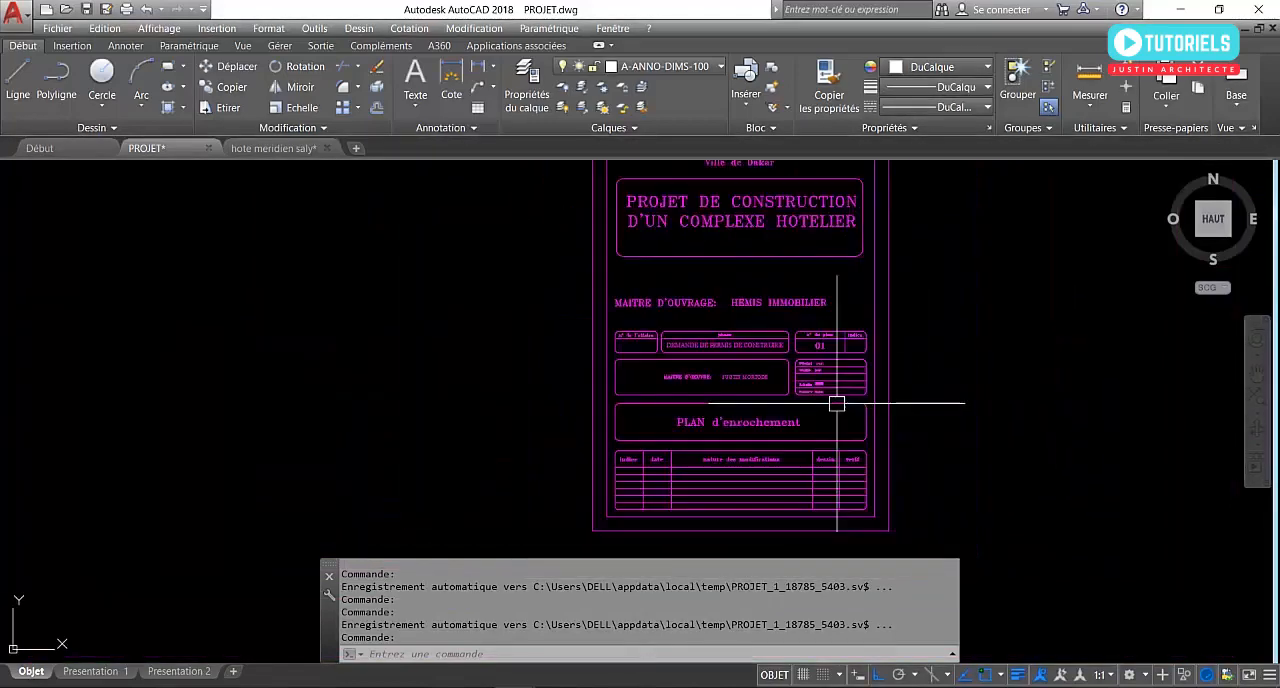
scroll(766, 349, "down", 2)
mouse_move(766, 353)
middle_mouse_down()
mouse_move(719, 358)
mouse_move(711, 405)
middle_mouse_up()
scroll(711, 416, "up", 2)
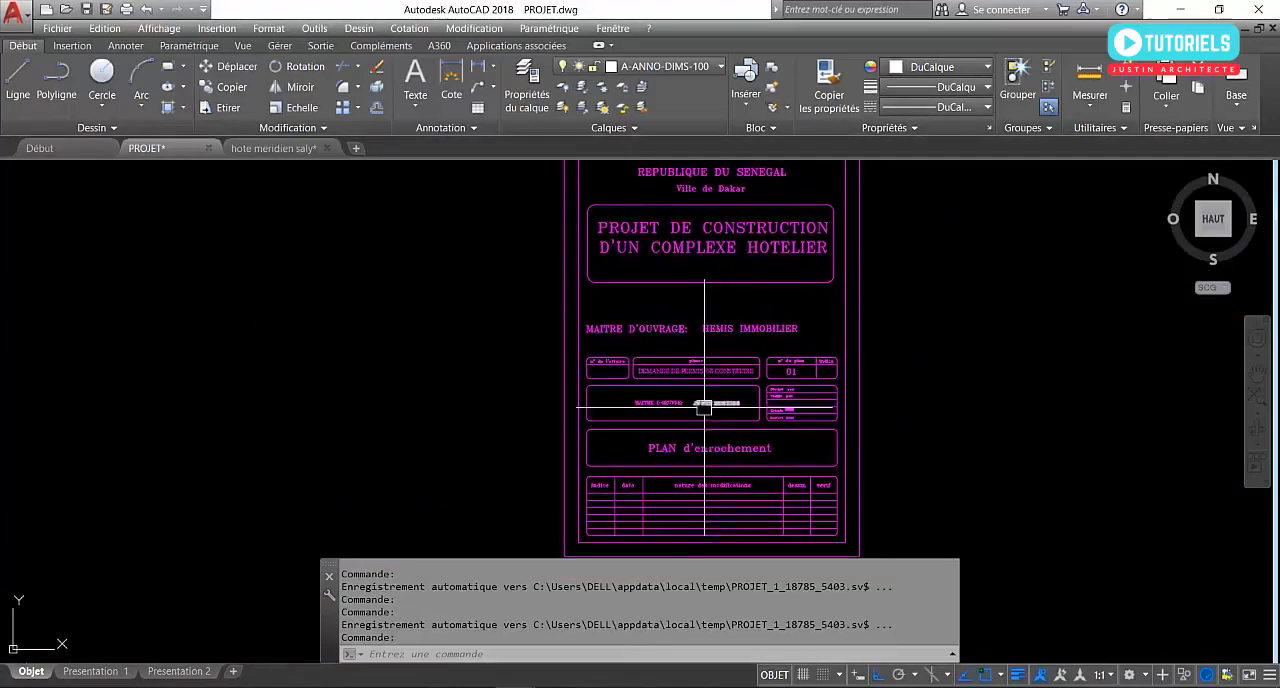
scroll(681, 418, "down", 2)
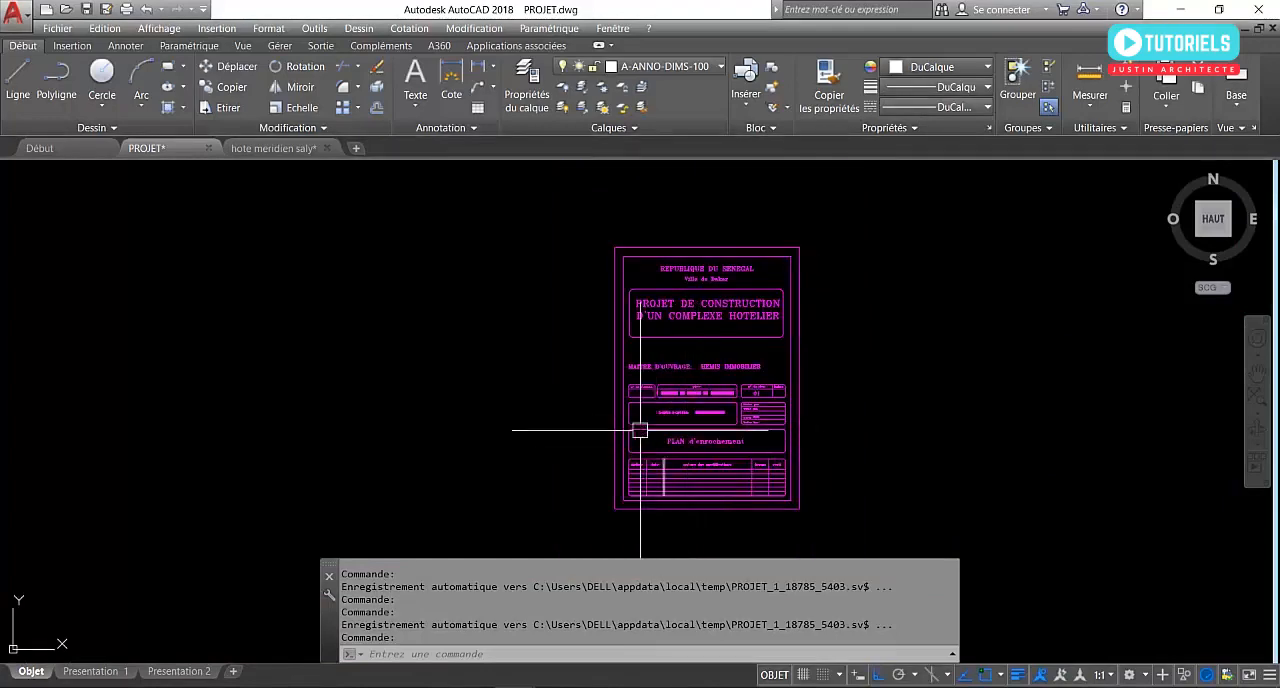
scroll(655, 447, "up", 2)
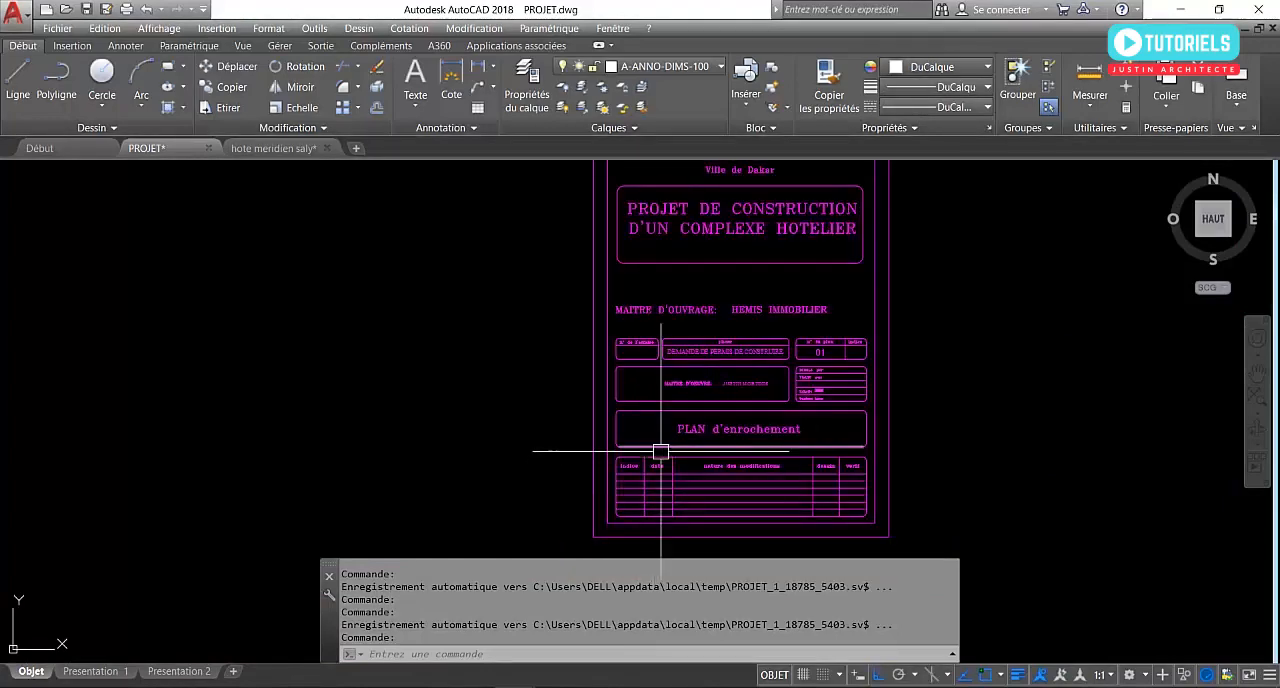
mouse_move(662, 378)
middle_mouse_down()
mouse_move(720, 385)
mouse_move(566, 405)
mouse_move(539, 427)
mouse_move(559, 409)
middle_mouse_up()
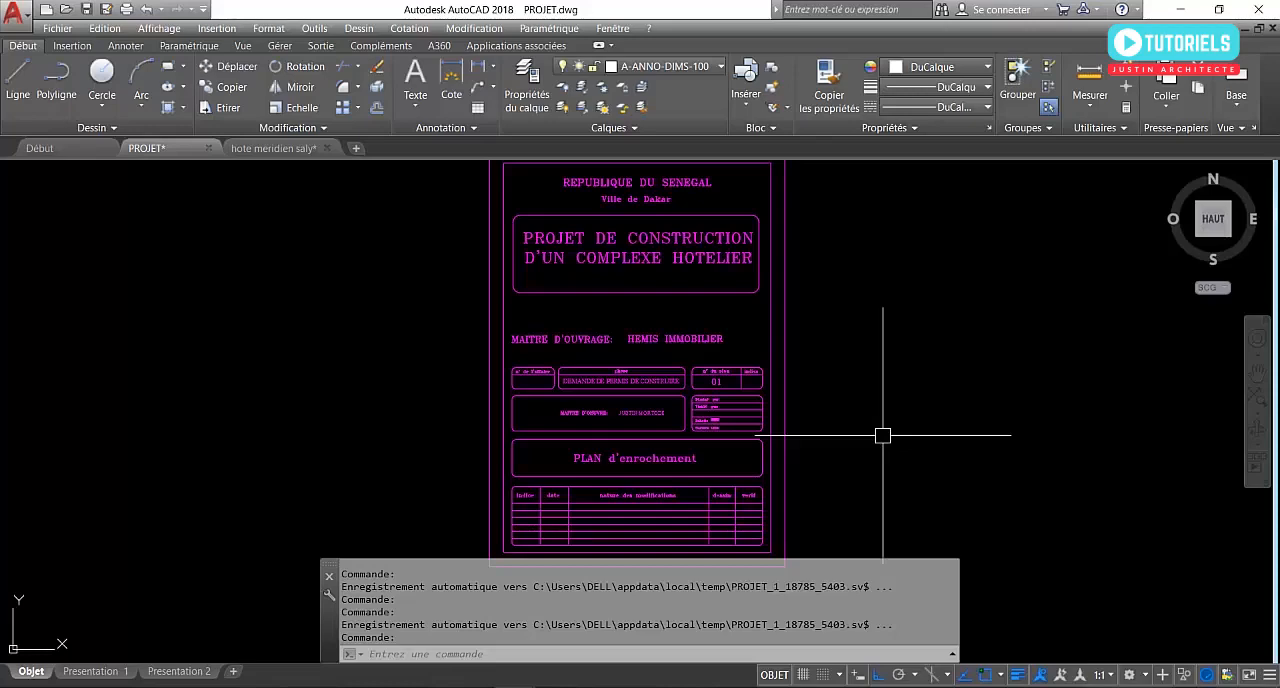
middle_click_drag(629, 503, 634, 463)
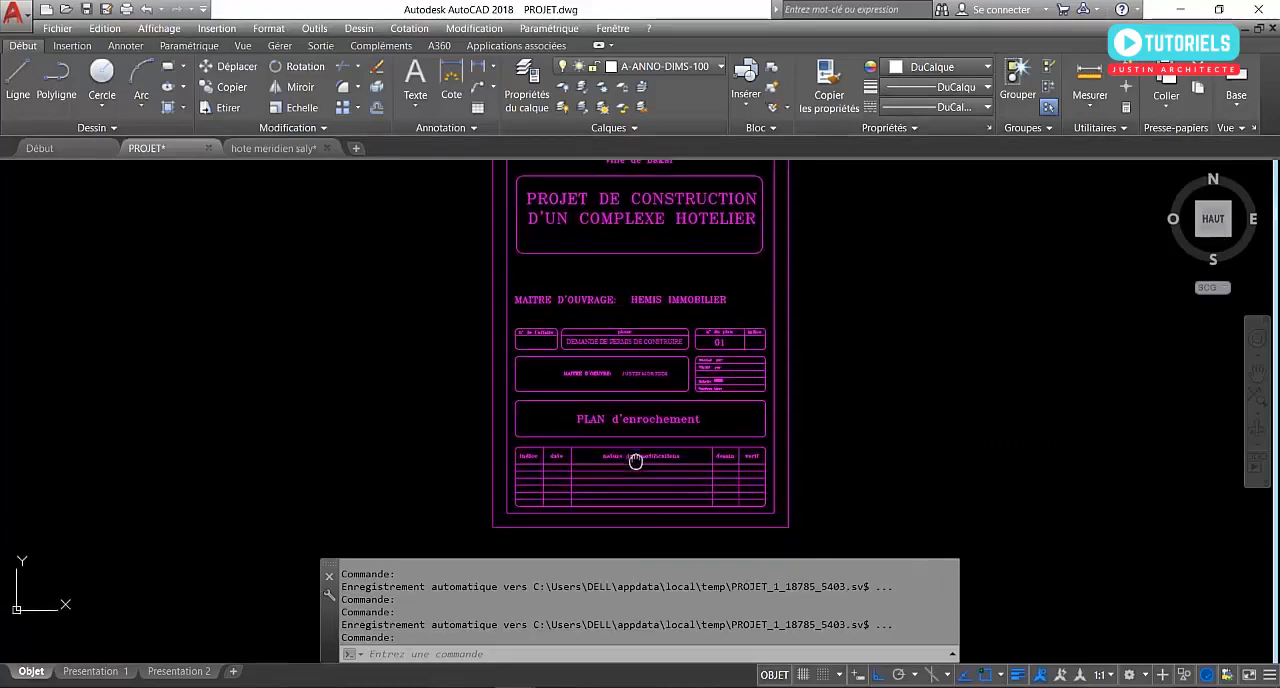
scroll(634, 434, "up", 2)
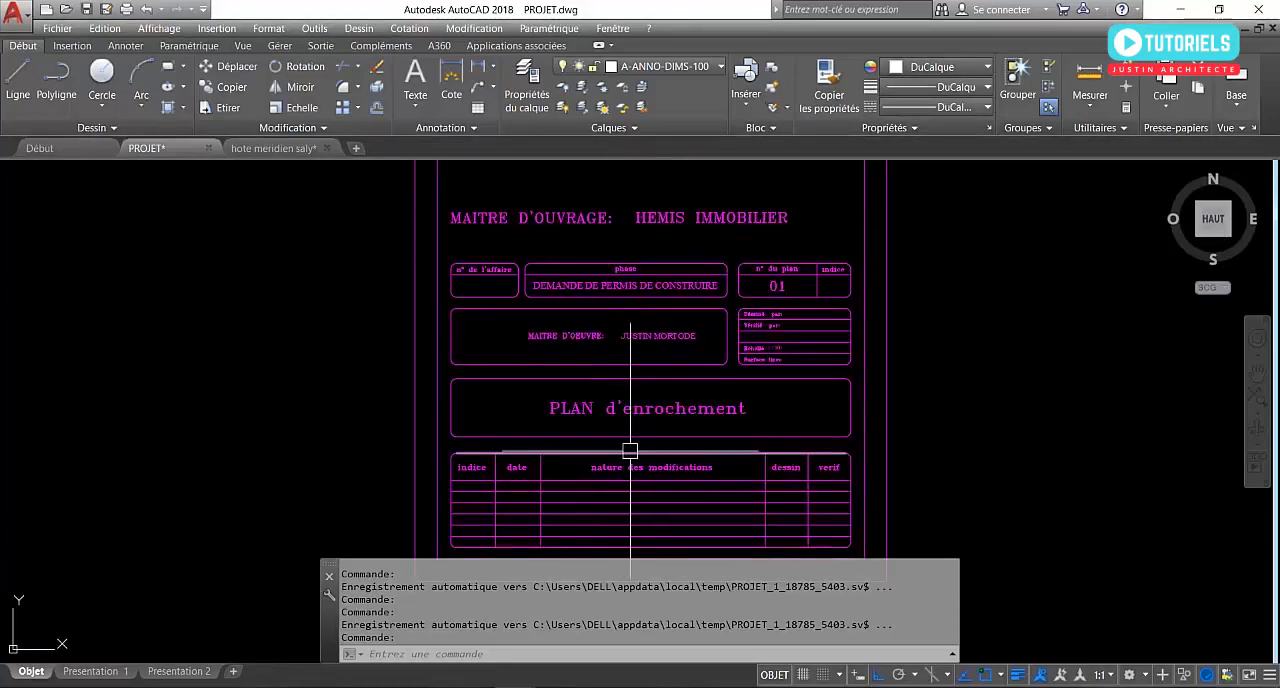
scroll(491, 491, "up", 2)
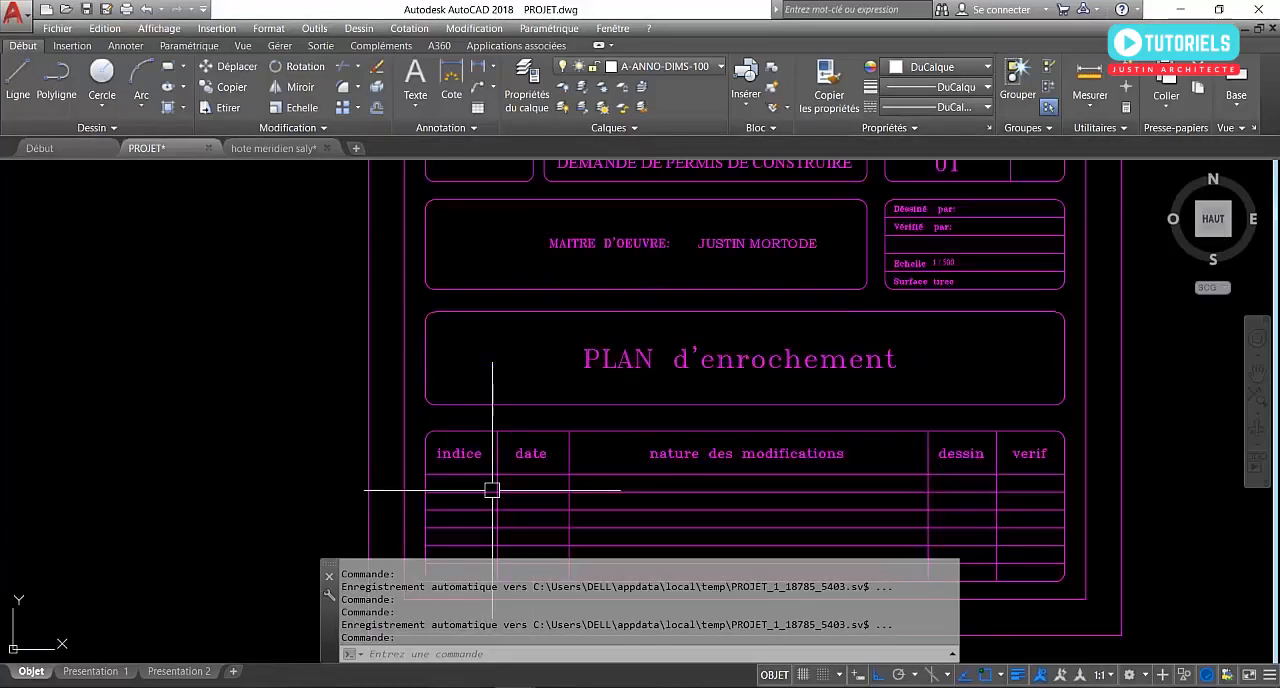
scroll(592, 483, "down", 5)
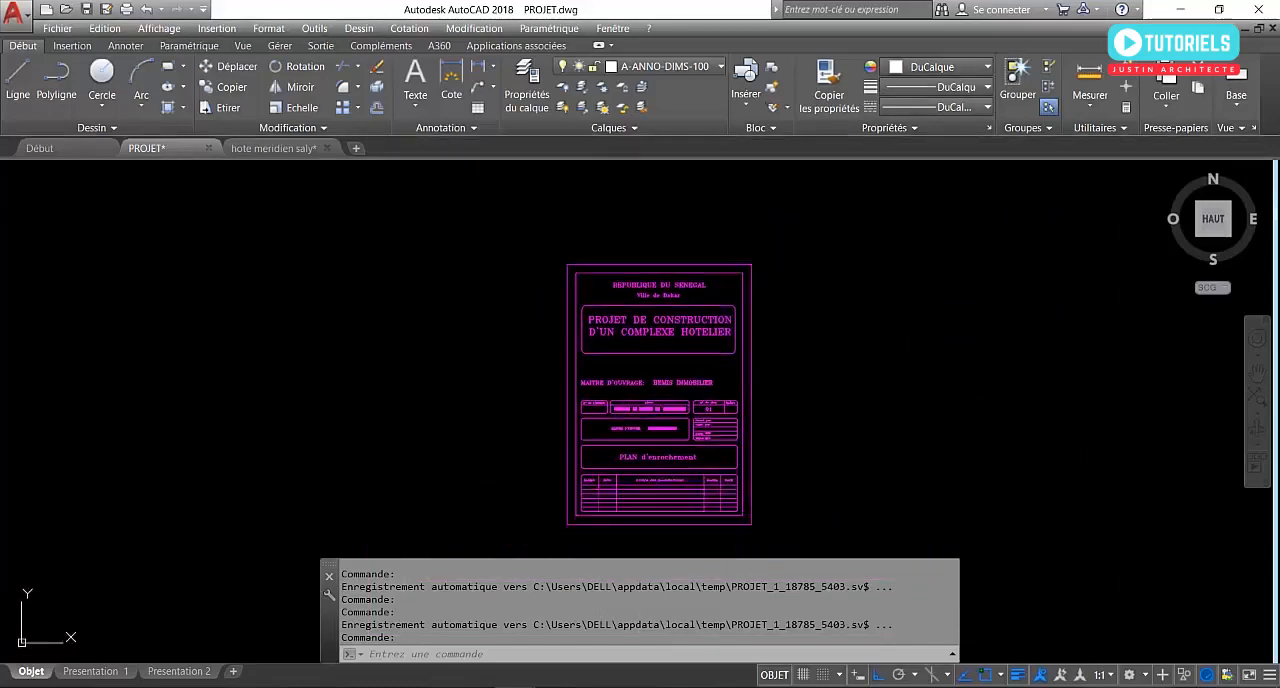